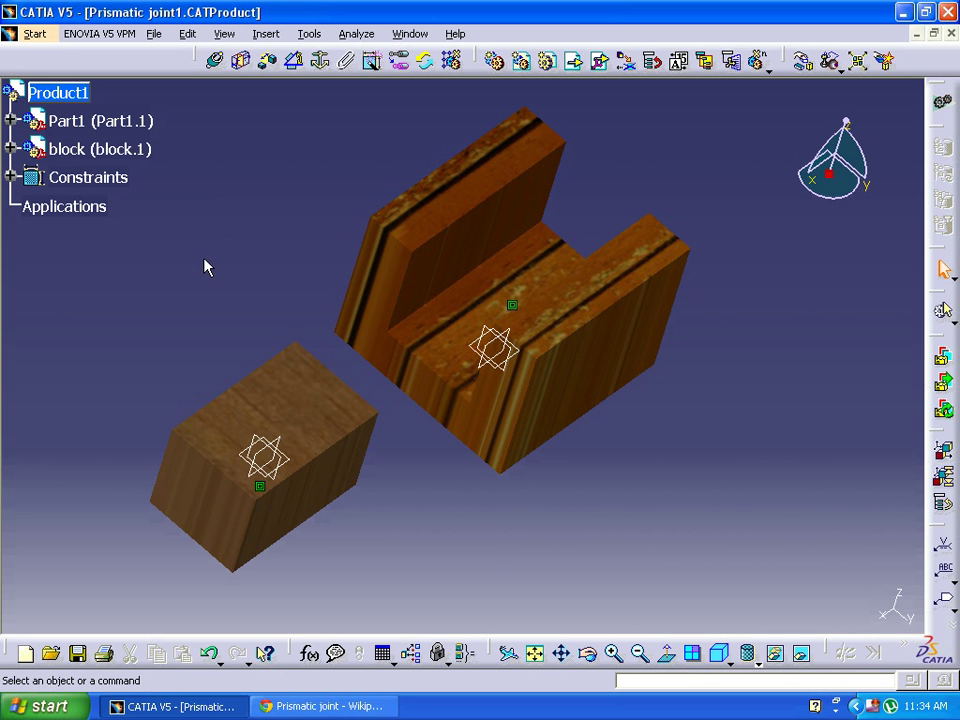
# Orbit and zoom out to inspect the U-channel and the block from different angles
pyautogui.moveTo(205, 267); pyautogui.dragTo(184, 270, button='middle')
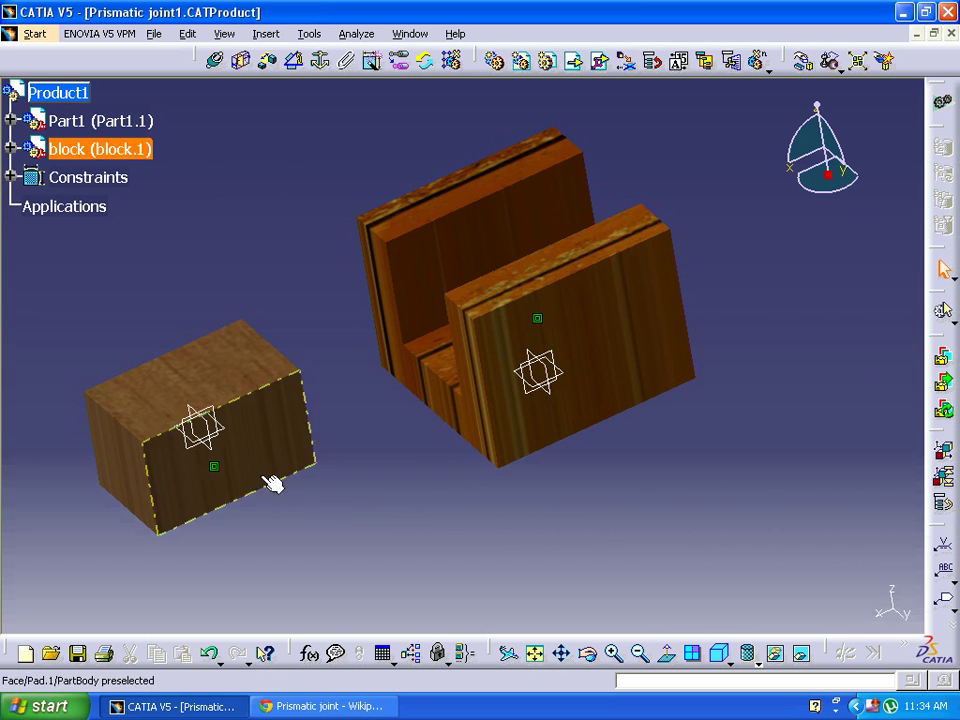
pyautogui.click(451, 360)
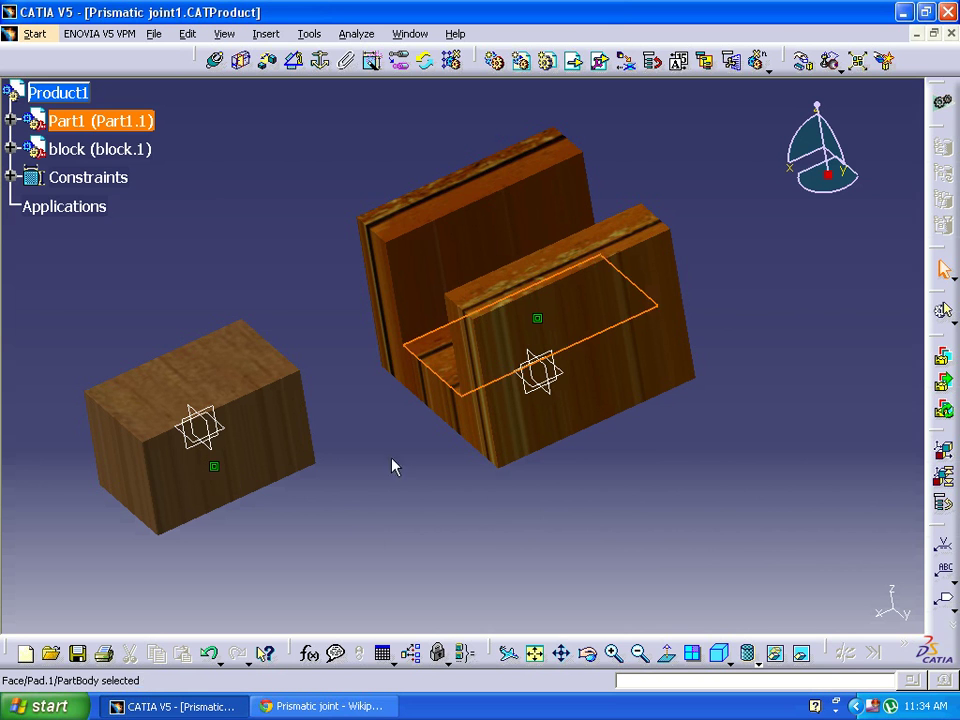
pyautogui.moveTo(351, 553); pyautogui.dragTo(470, 305, button='middle')
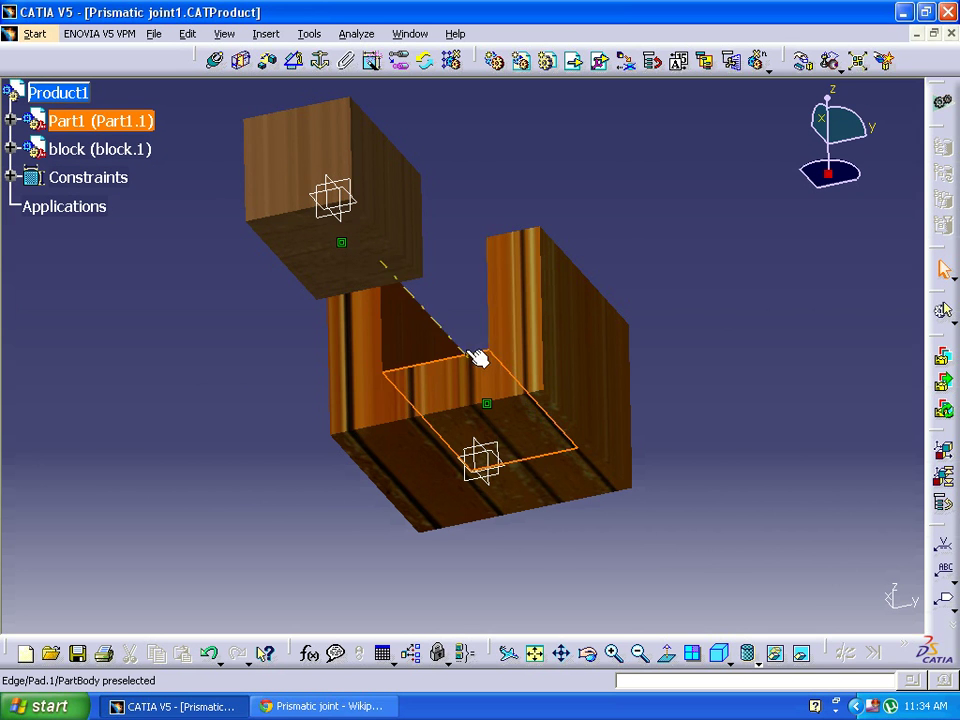
pyautogui.moveTo(495, 199); pyautogui.dragTo(407, 544, button='middle')
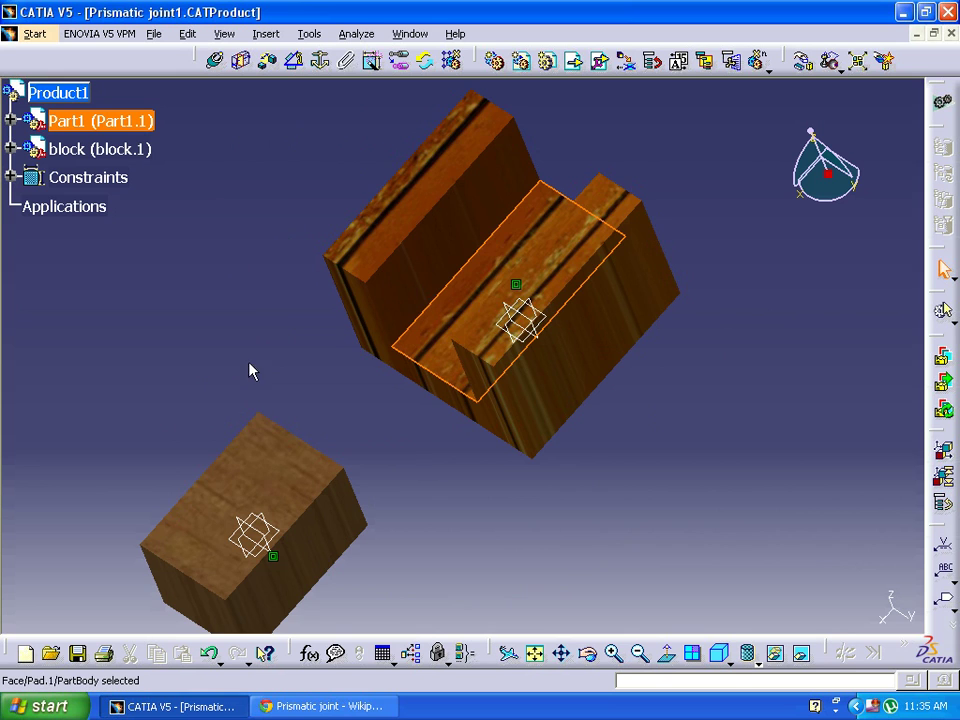
pyautogui.keyDown('ctrl'); pyautogui.moveTo(251, 351); pyautogui.dragTo(253, 409, button='middle'); pyautogui.keyUp('ctrl')
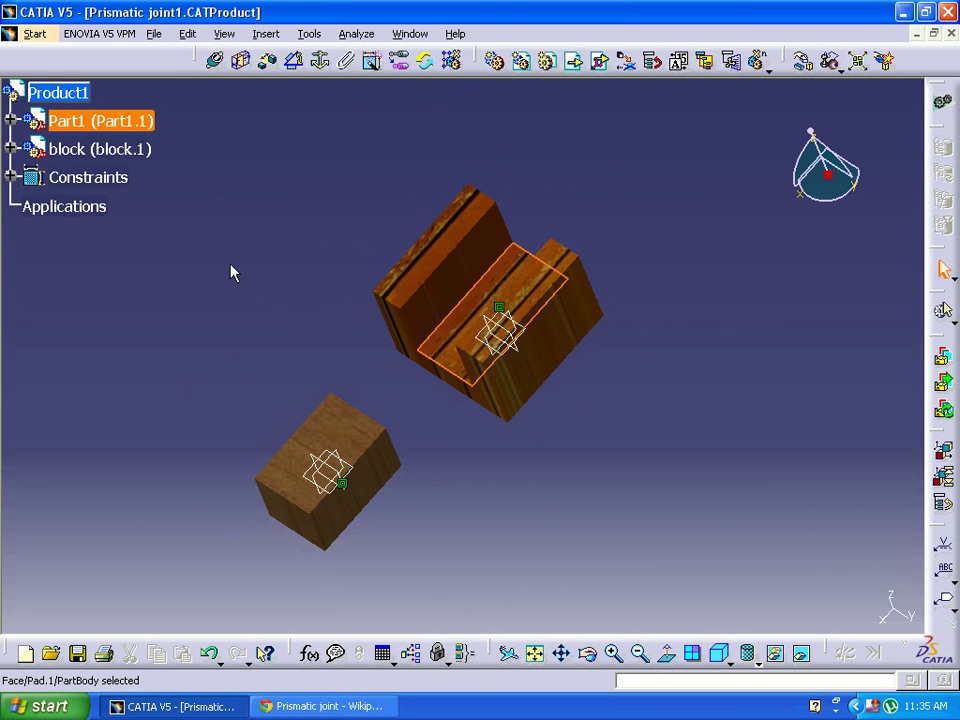
# Switch to the DMU Kinematics workbench and clear the current selection
pyautogui.click(36, 35)
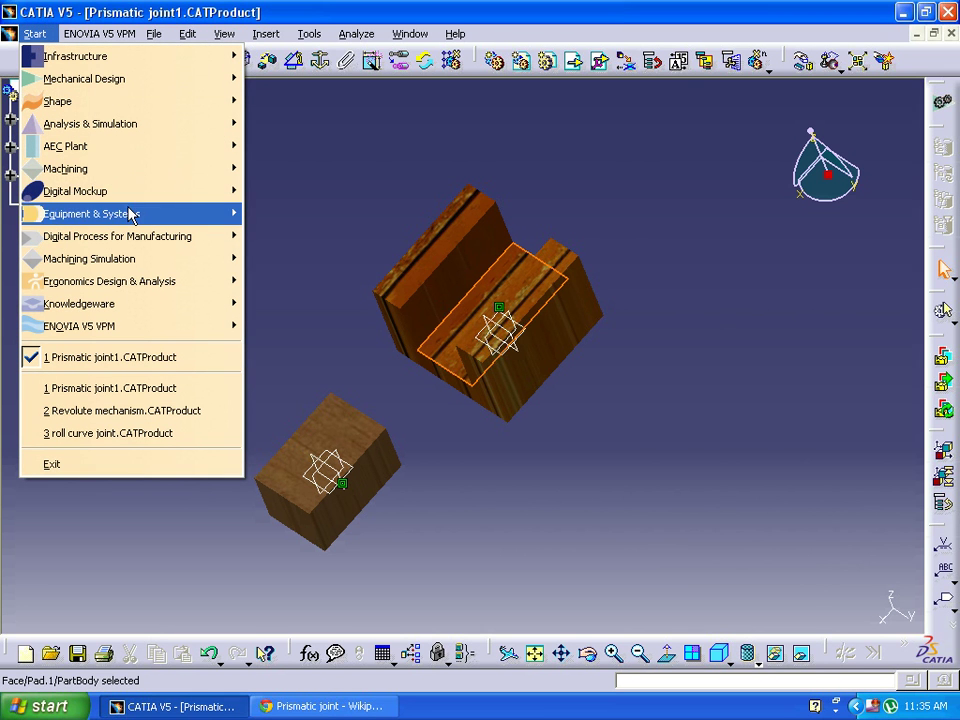
pyautogui.moveTo(133, 203)
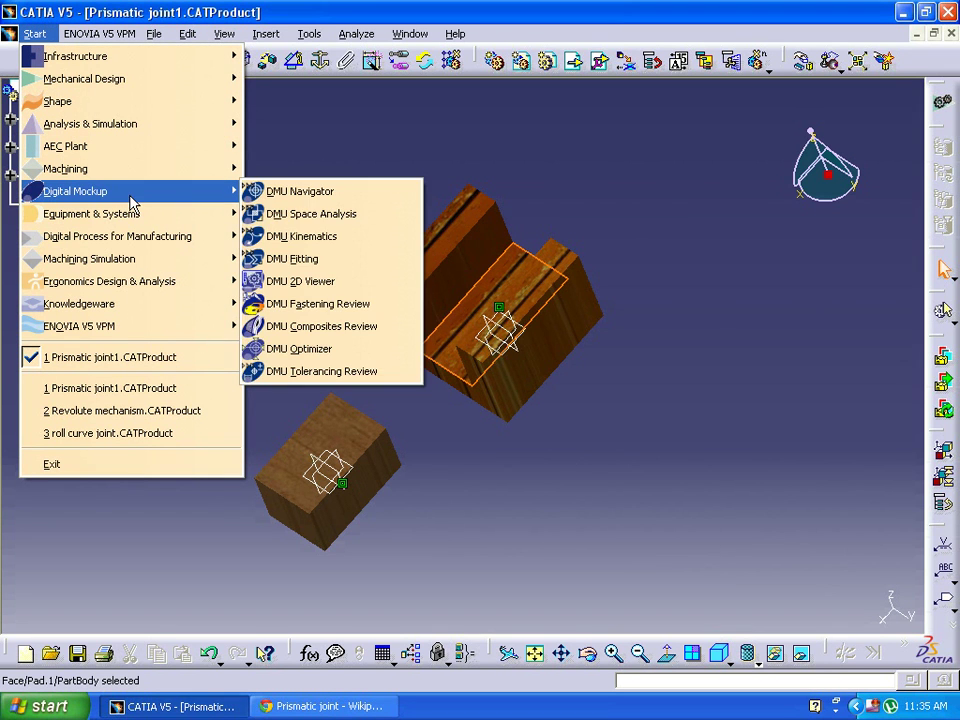
pyautogui.click(294, 236)
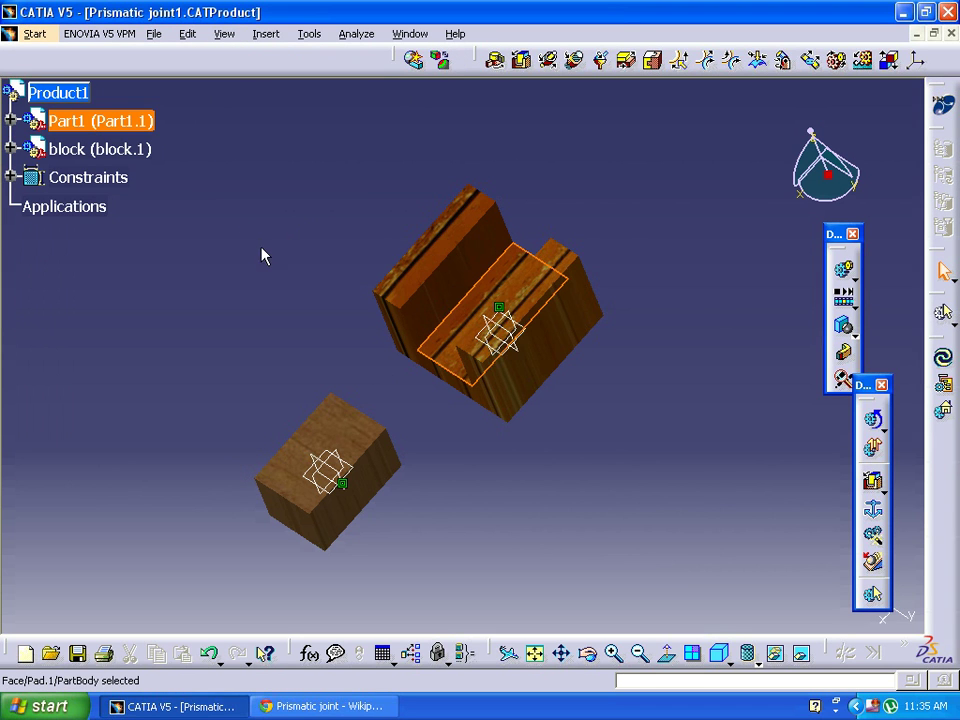
pyautogui.click(261, 240)
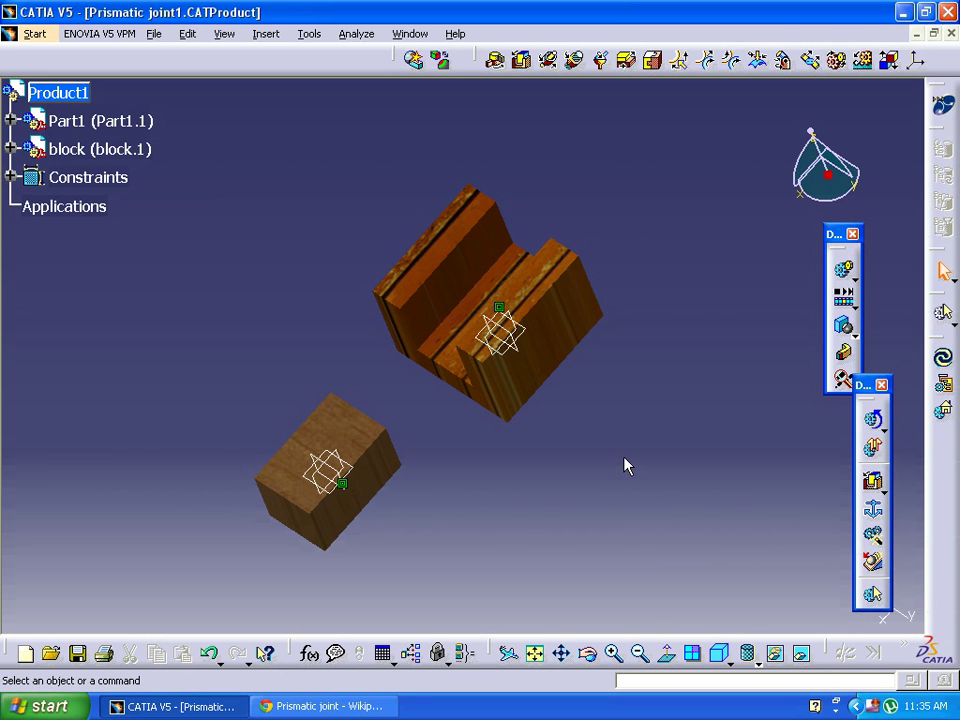
# Create a mechanism named 'Primatic Joint' and make the U-channel Part1 its fixed part
pyautogui.click(874, 509)
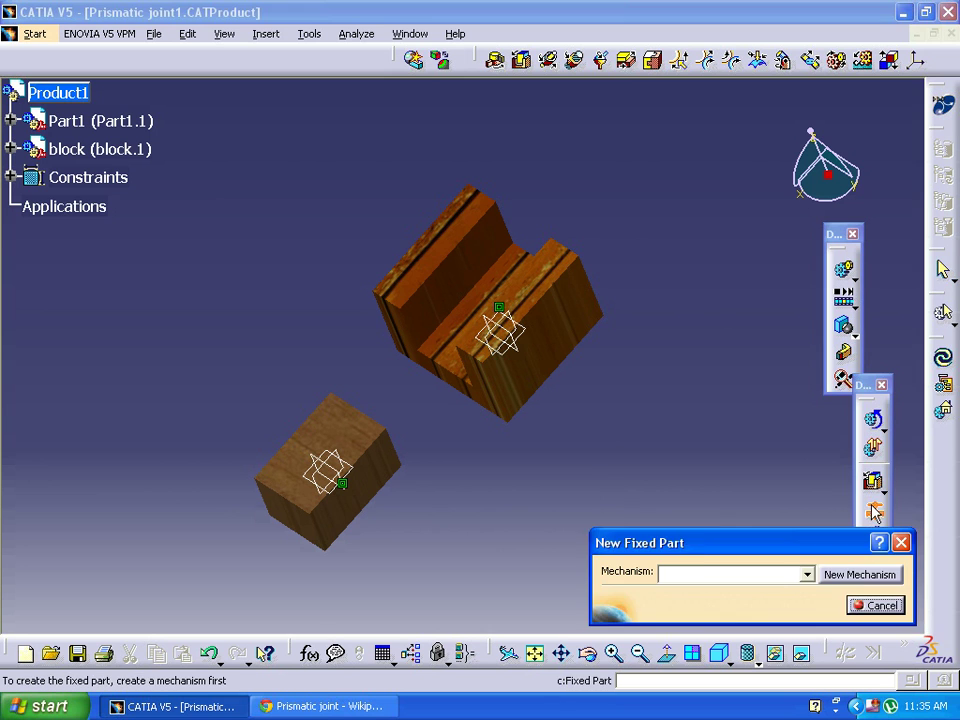
pyautogui.click(860, 575)
pyautogui.moveTo(864, 578); pyautogui.dragTo(724, 615)
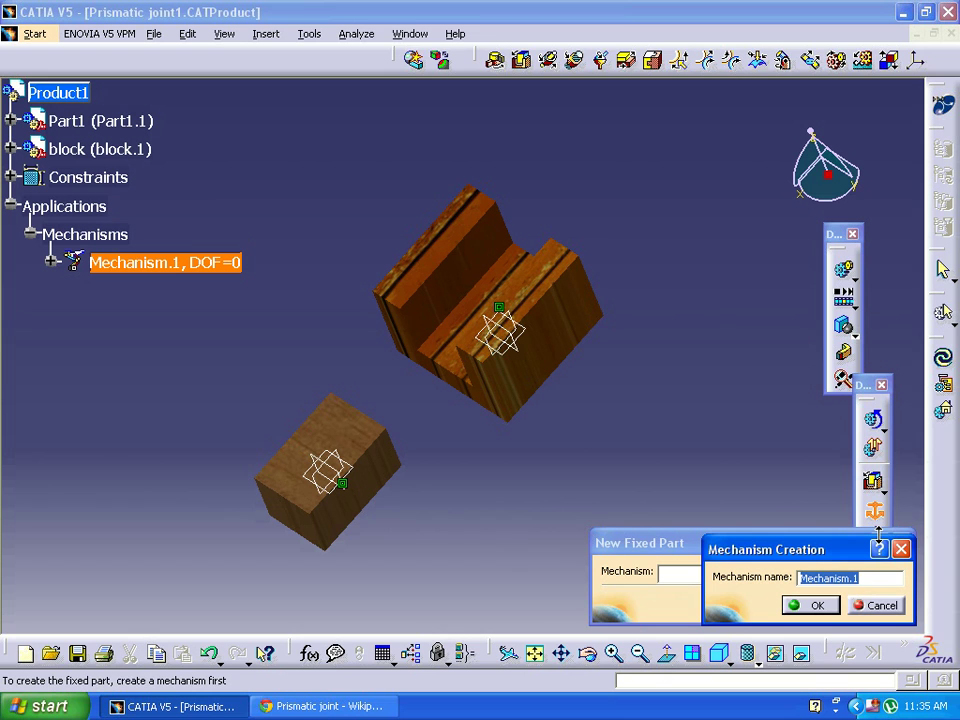
pyautogui.press('BackSpace')
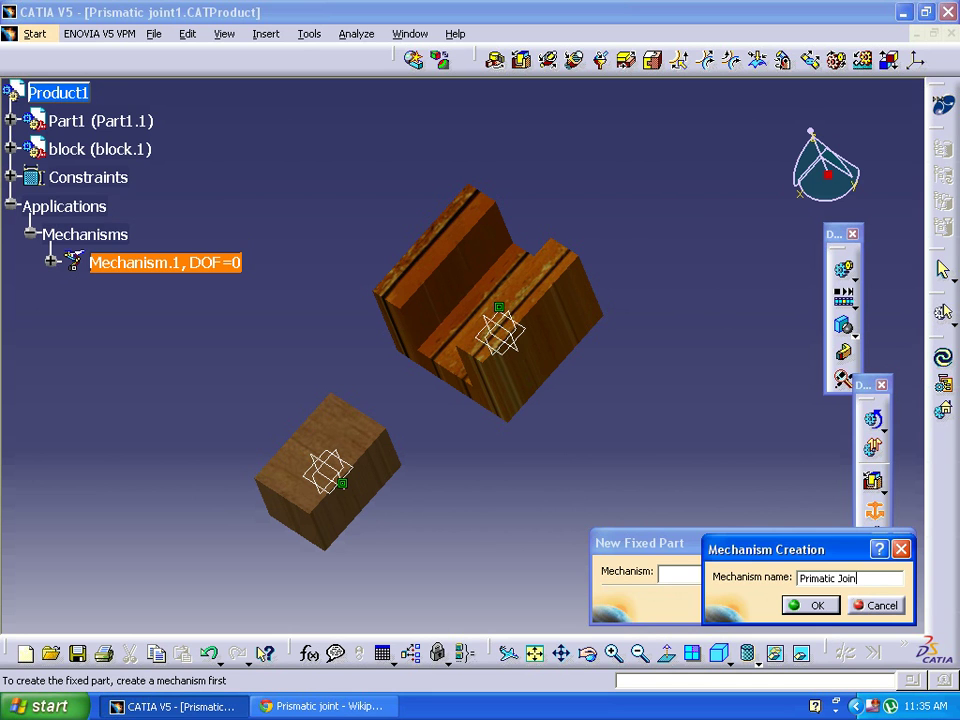
pyautogui.press('Return')
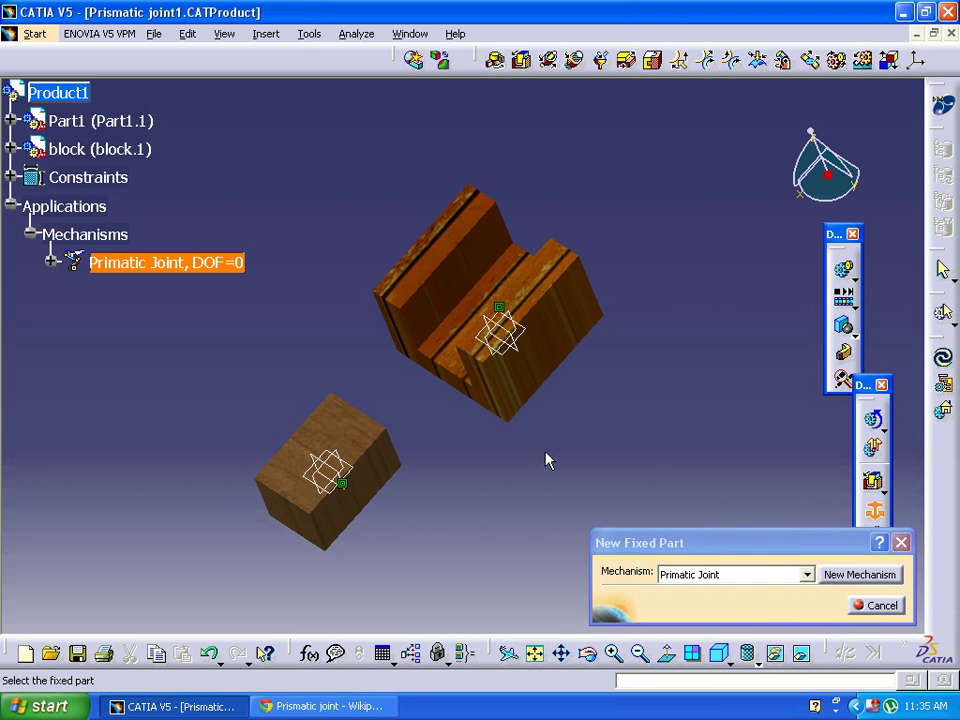
pyautogui.click(572, 332)
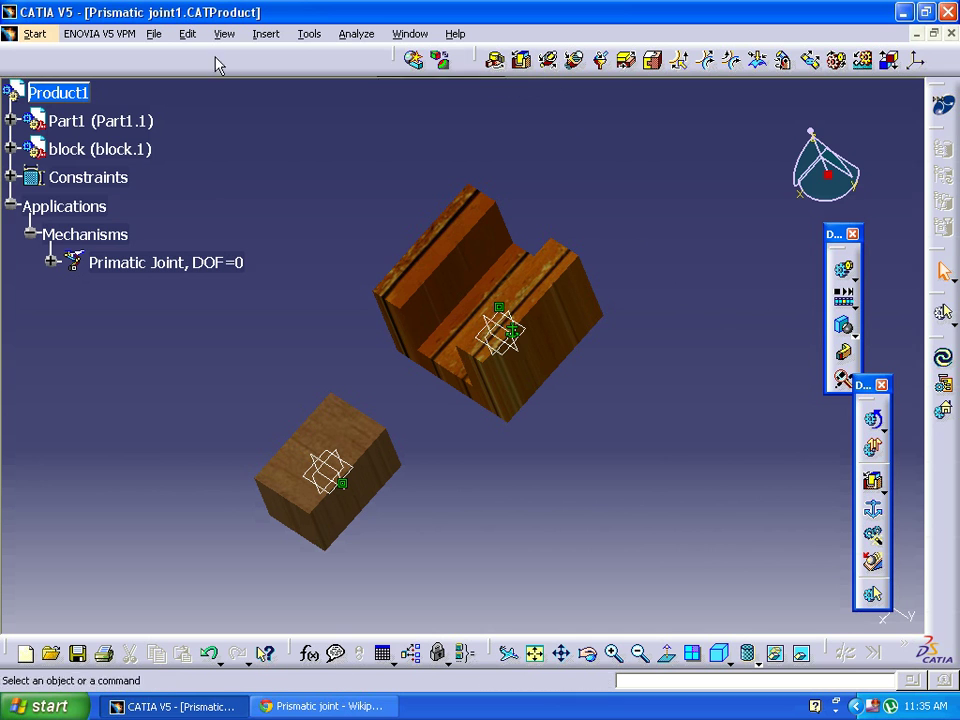
# Start a prismatic joint and pick a Part1 channel edge as Line 1
pyautogui.click(268, 35)
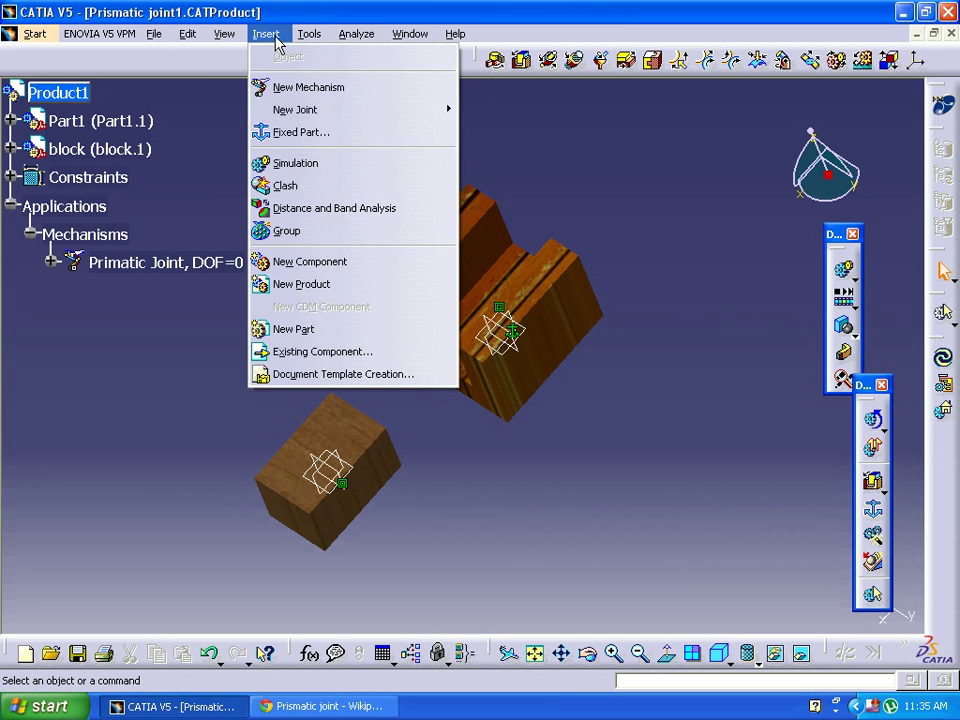
pyautogui.moveTo(311, 117)
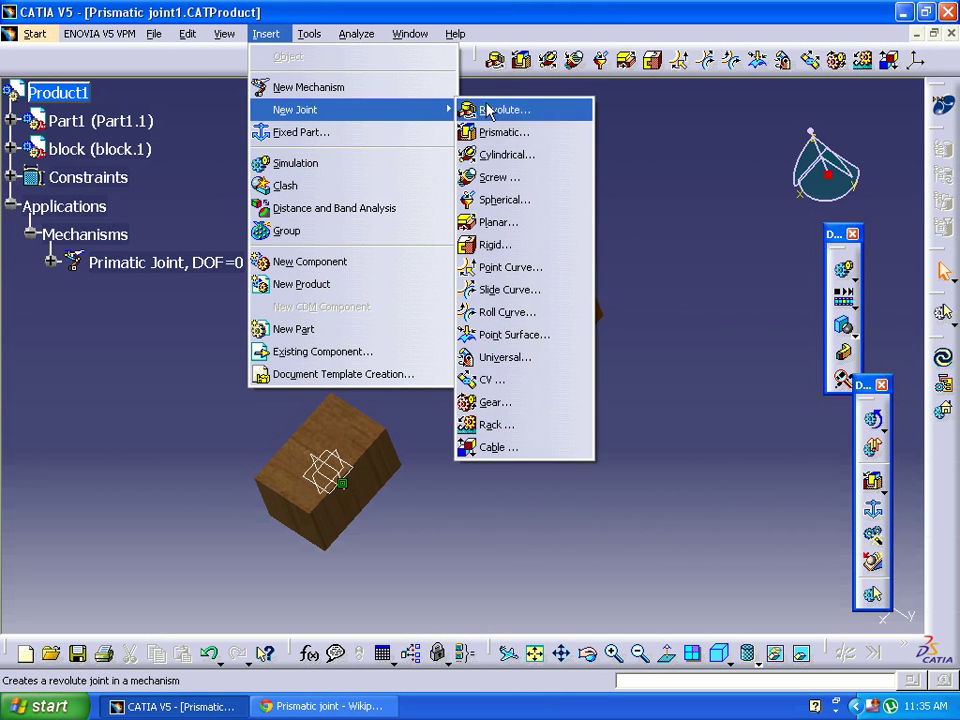
pyautogui.click(505, 132)
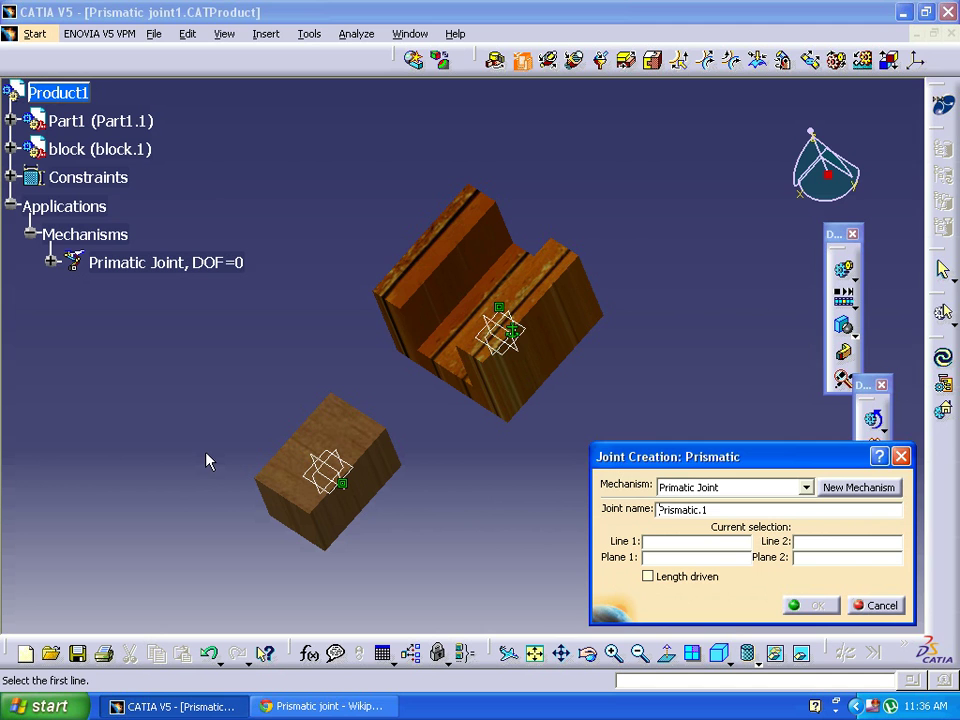
pyautogui.moveTo(208, 459); pyautogui.dragTo(213, 385, button='middle')
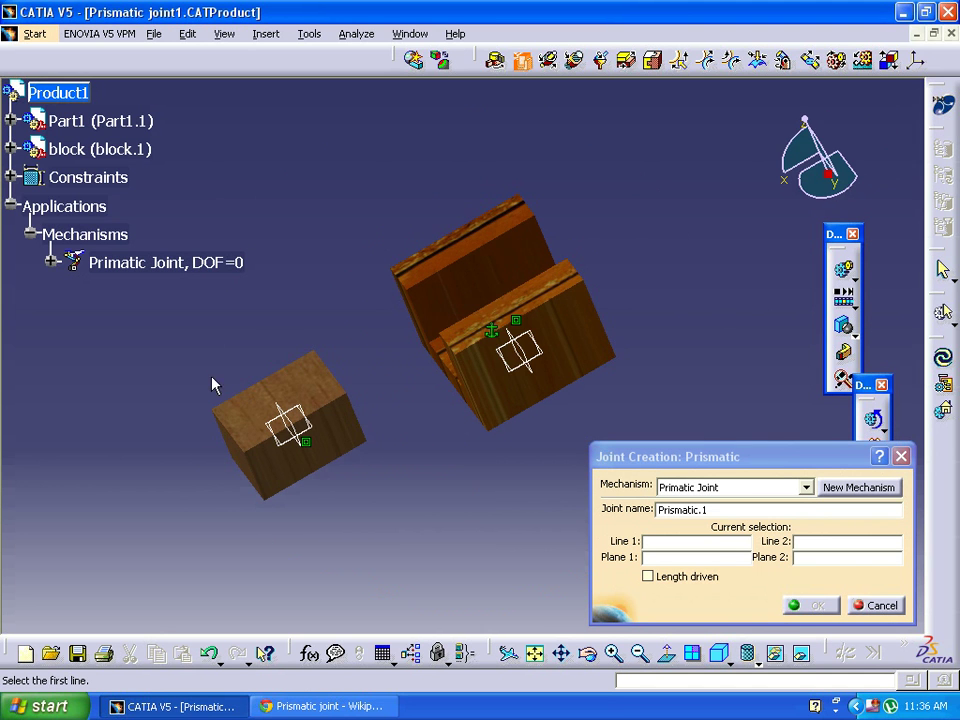
pyautogui.moveTo(274, 346); pyautogui.dragTo(345, 345, button='middle')
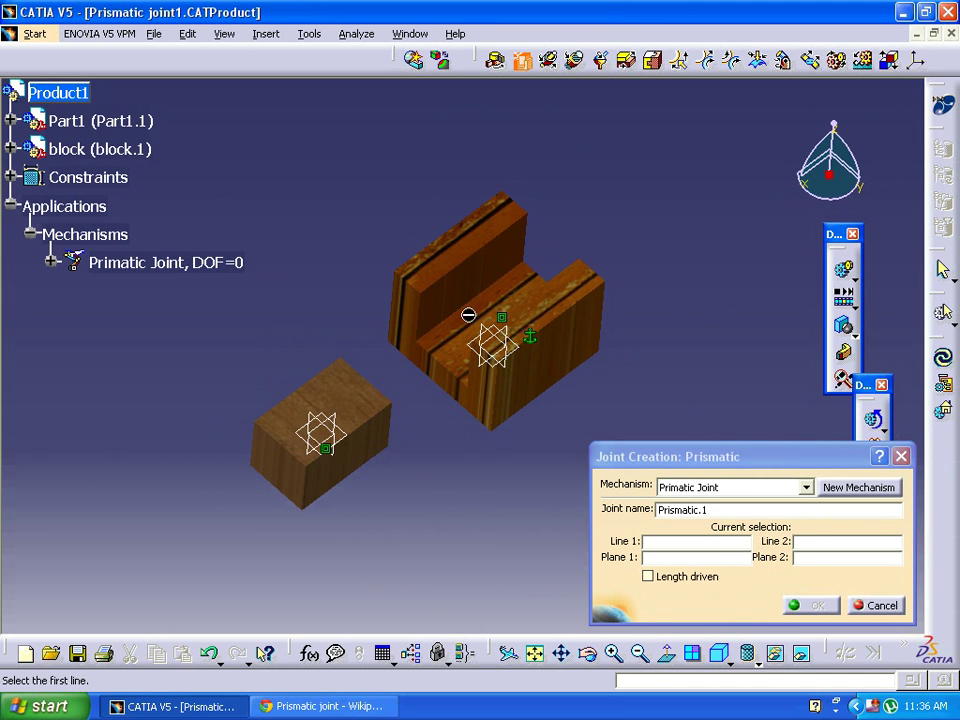
pyautogui.click(464, 309)
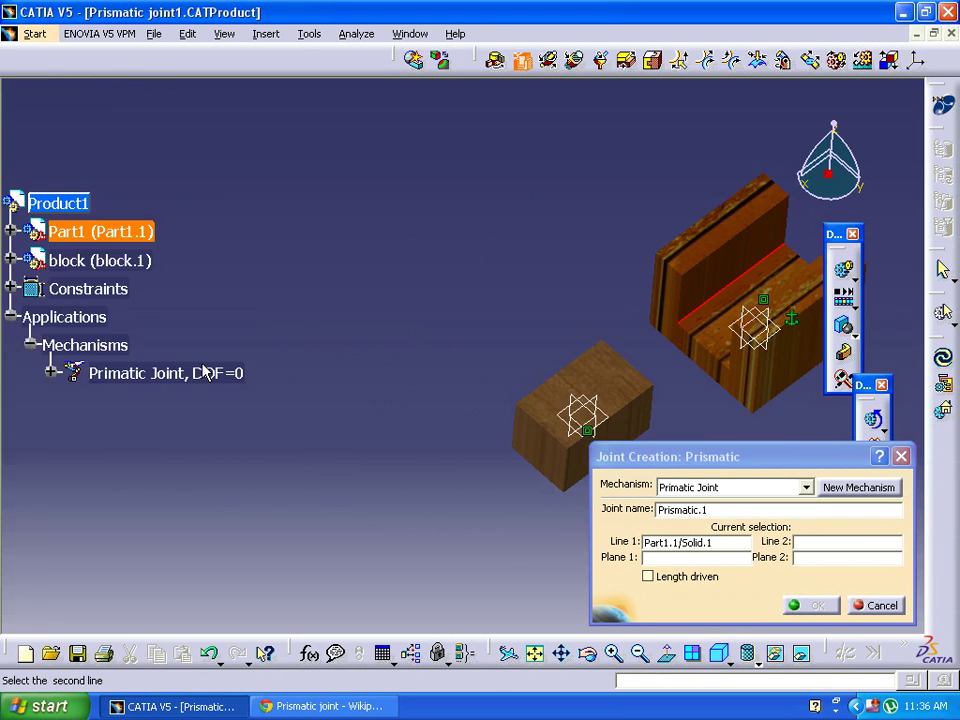
# Pick the block's edge as Line 2, then orbit to expose the channel's inner face
pyautogui.moveTo(484, 351); pyautogui.dragTo(267, 379, button='middle')
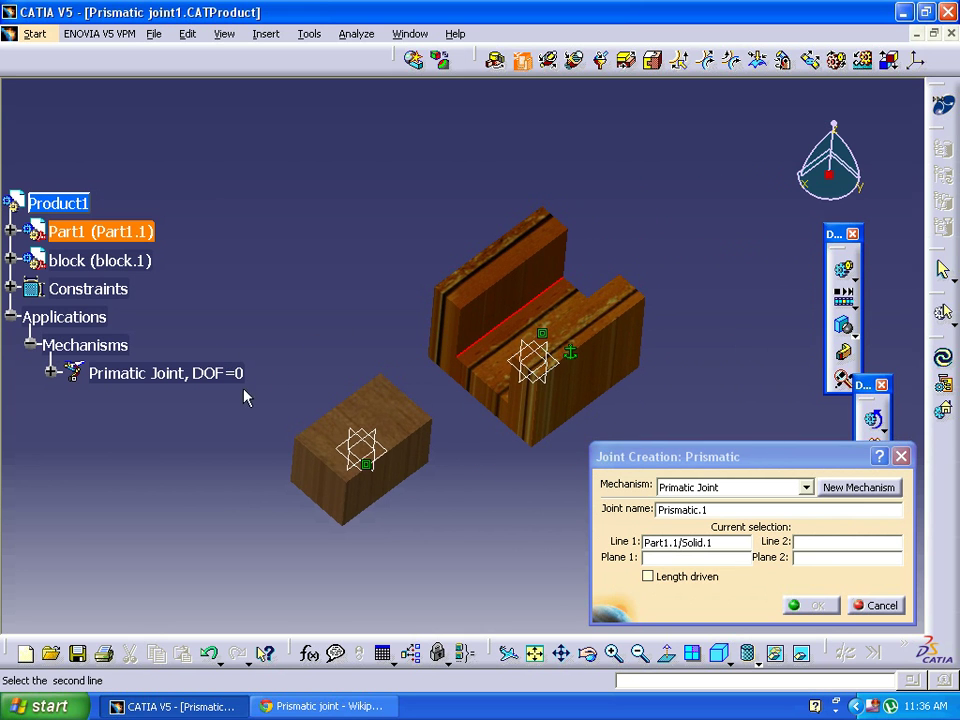
pyautogui.moveTo(231, 420); pyautogui.dragTo(540, 410, button='middle')
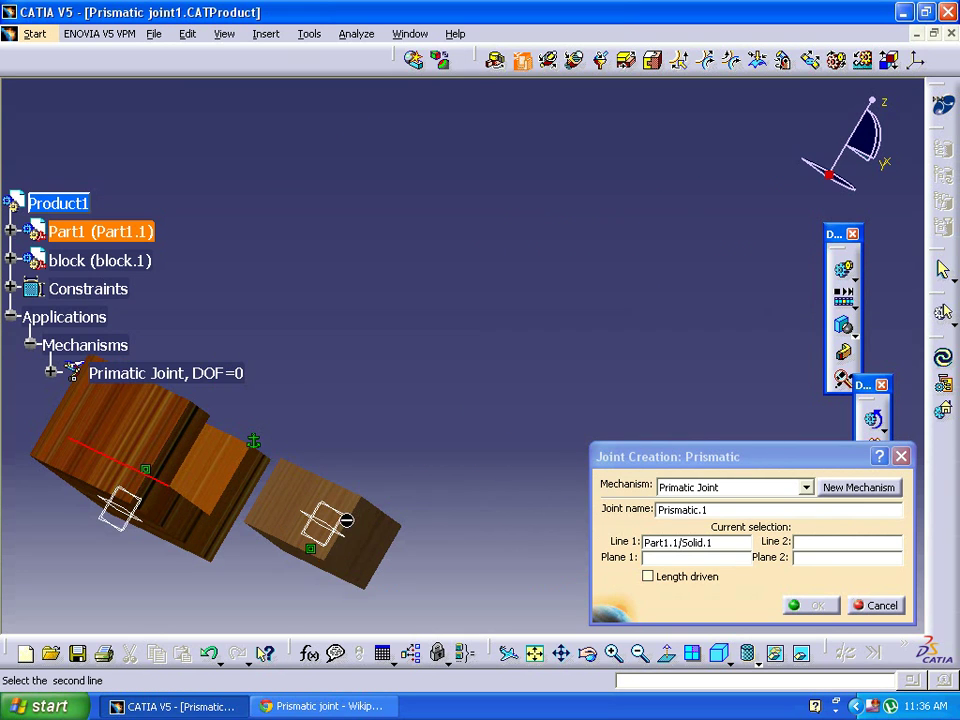
pyautogui.click(297, 550)
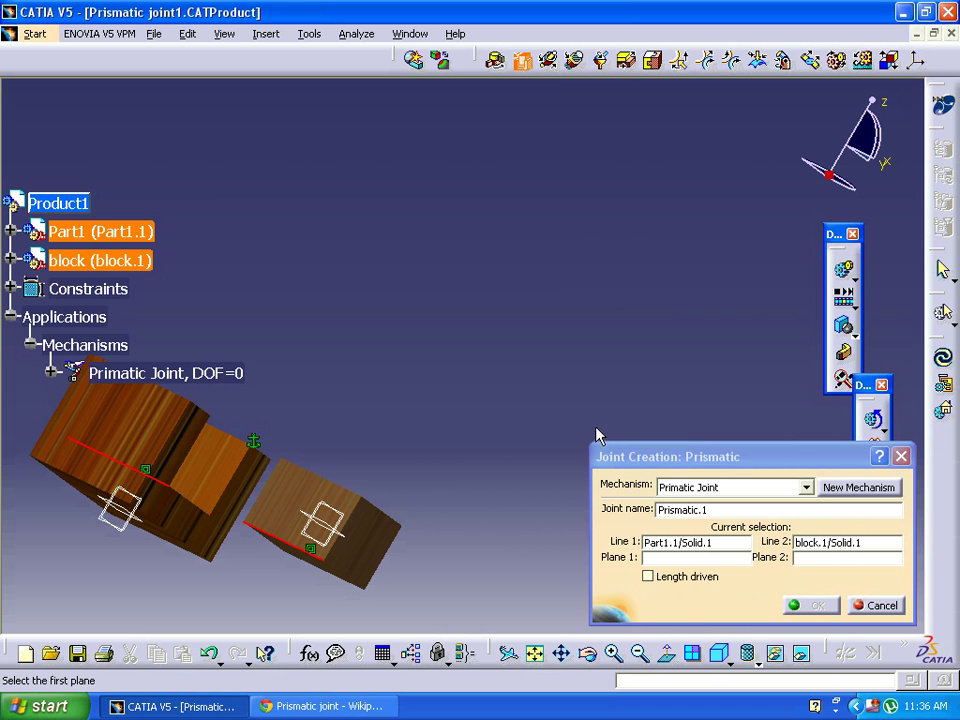
pyautogui.moveTo(476, 440); pyautogui.dragTo(293, 362, button='middle')
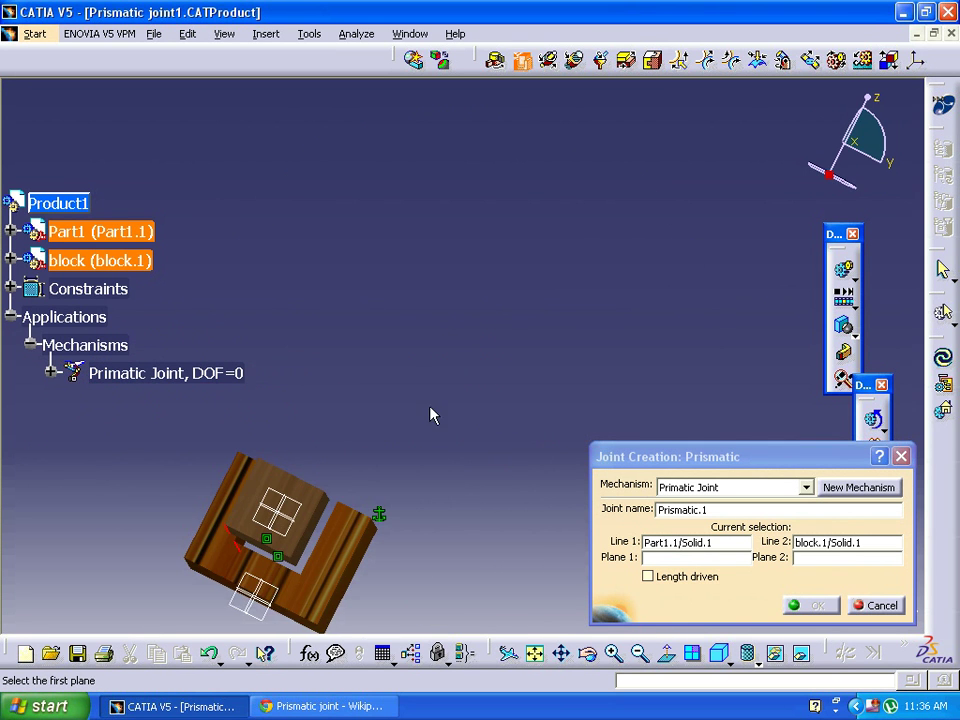
pyautogui.moveTo(431, 415); pyautogui.dragTo(510, 384, button='middle')
pyautogui.moveTo(510, 328); pyautogui.dragTo(491, 408, button='middle')
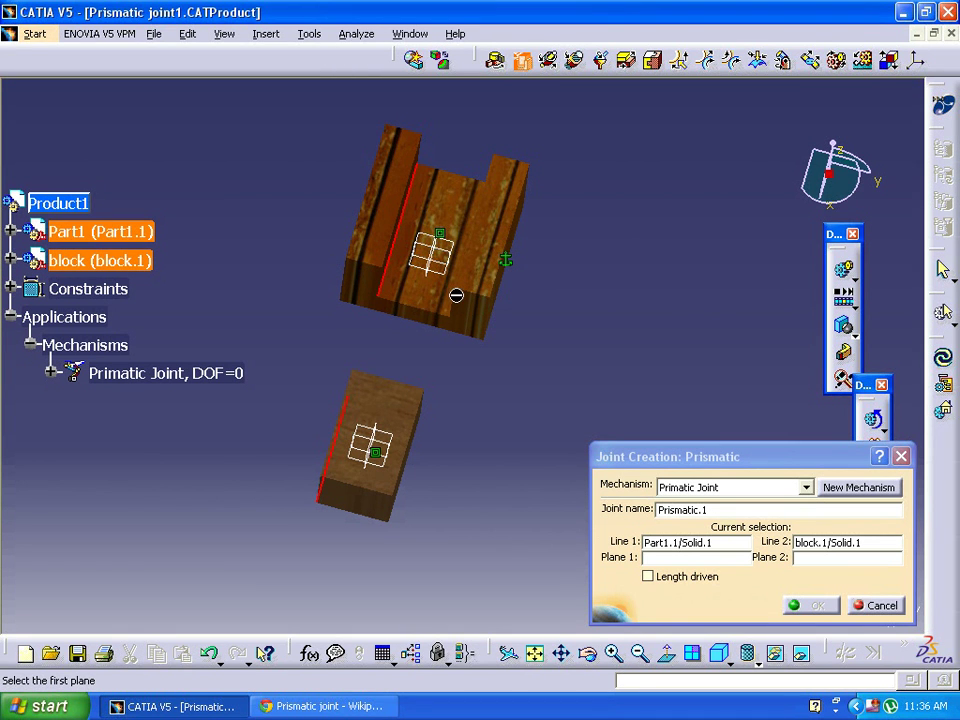
# Use the channel face and block's lower face as planes, enable Length driven, and create the joint
pyautogui.click(424, 289)
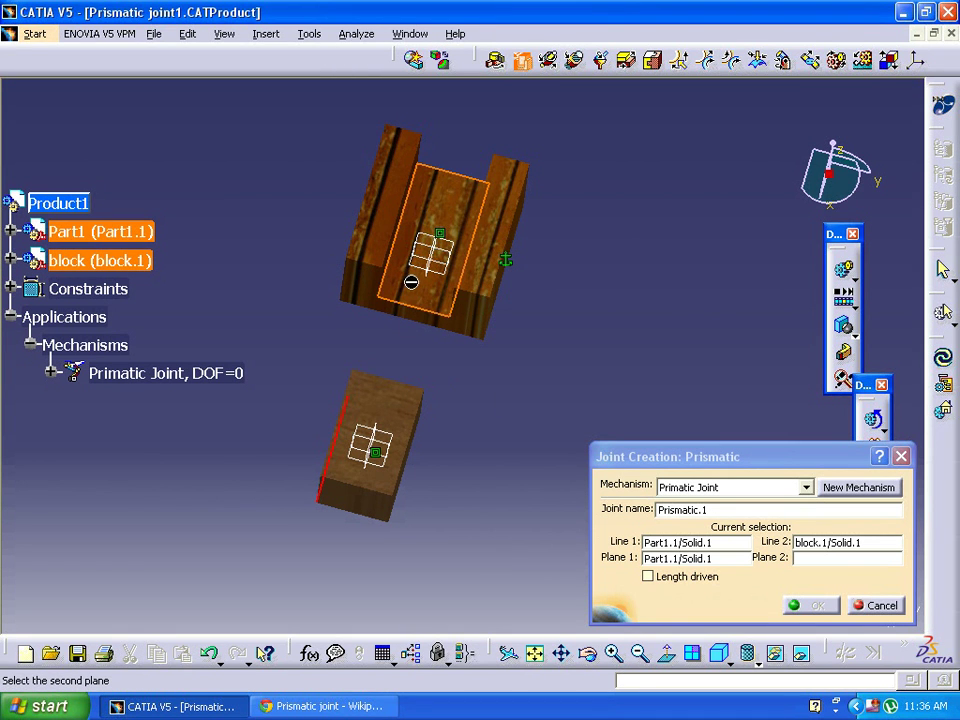
pyautogui.moveTo(195, 613); pyautogui.dragTo(563, 334, button='middle')
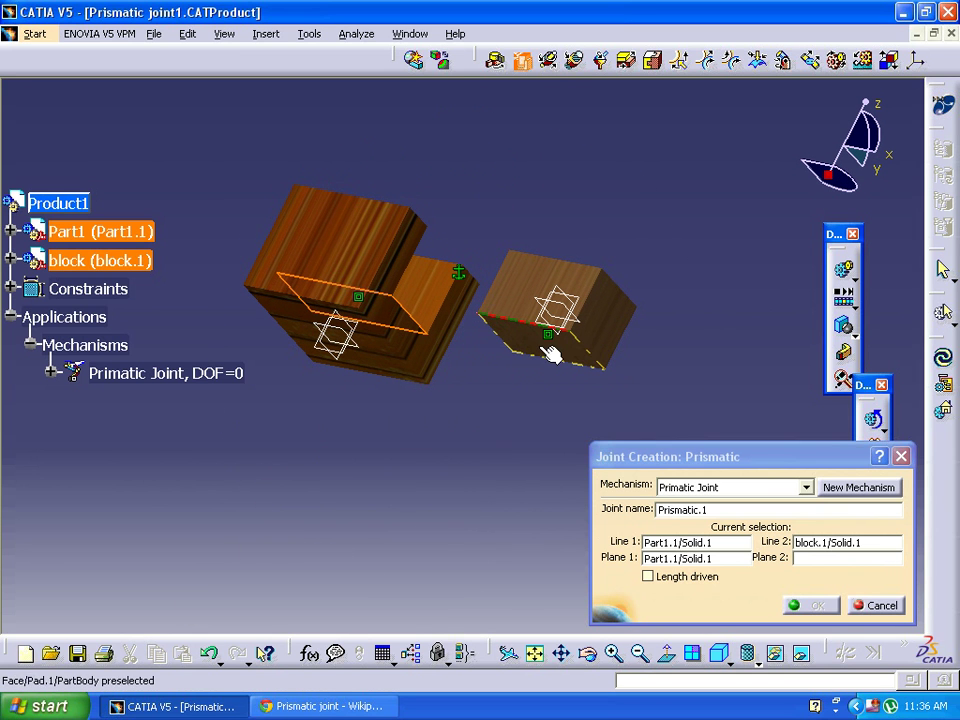
pyautogui.click(553, 350)
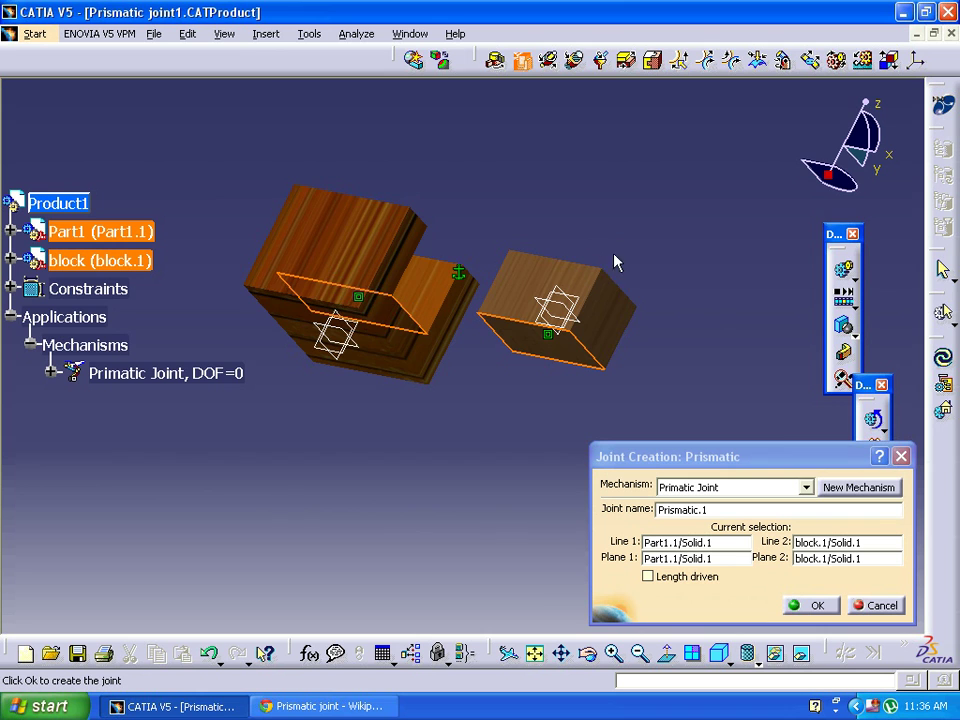
pyautogui.moveTo(626, 244); pyautogui.dragTo(310, 320, button='middle')
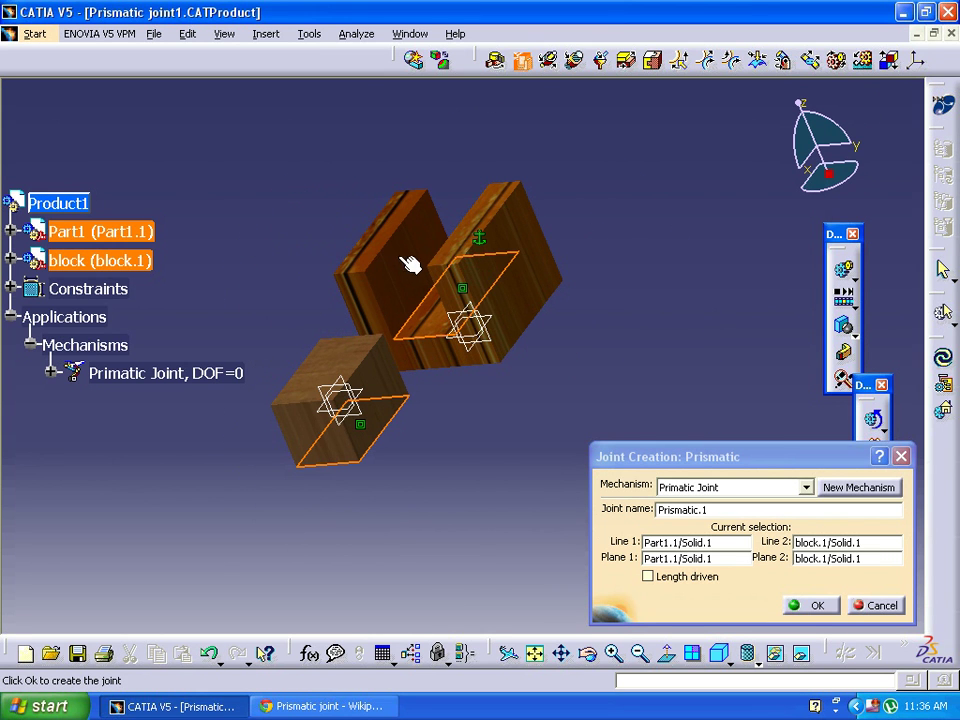
pyautogui.click(697, 577)
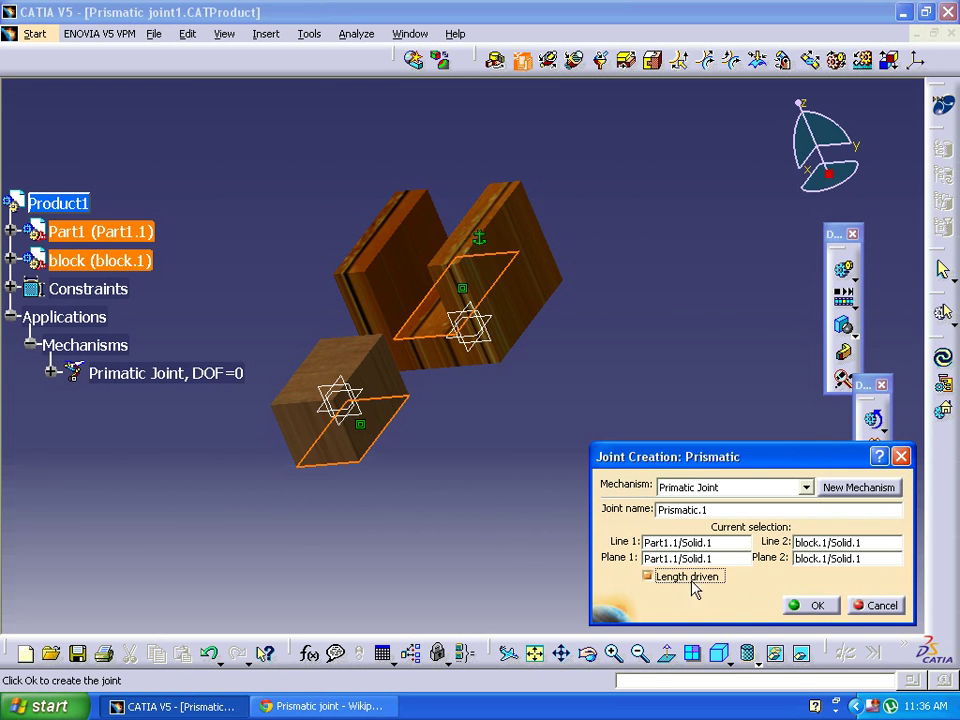
pyautogui.click(808, 605)
pyautogui.click(811, 607)
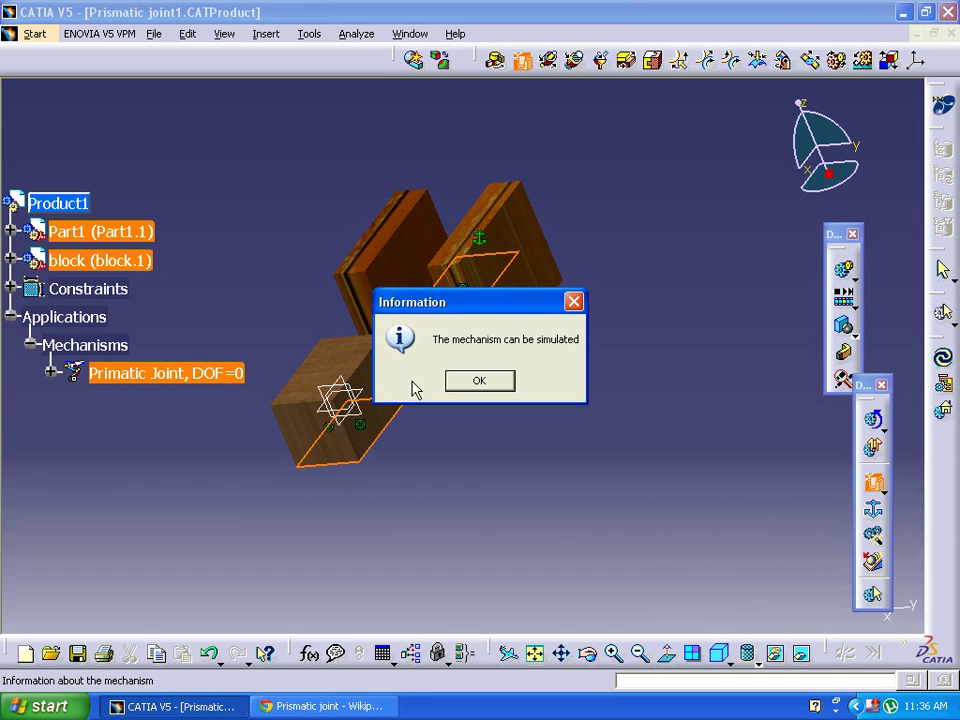
# Dismiss the simulation-ready message and collapse the Applications branch in the tree
pyautogui.click(475, 381)
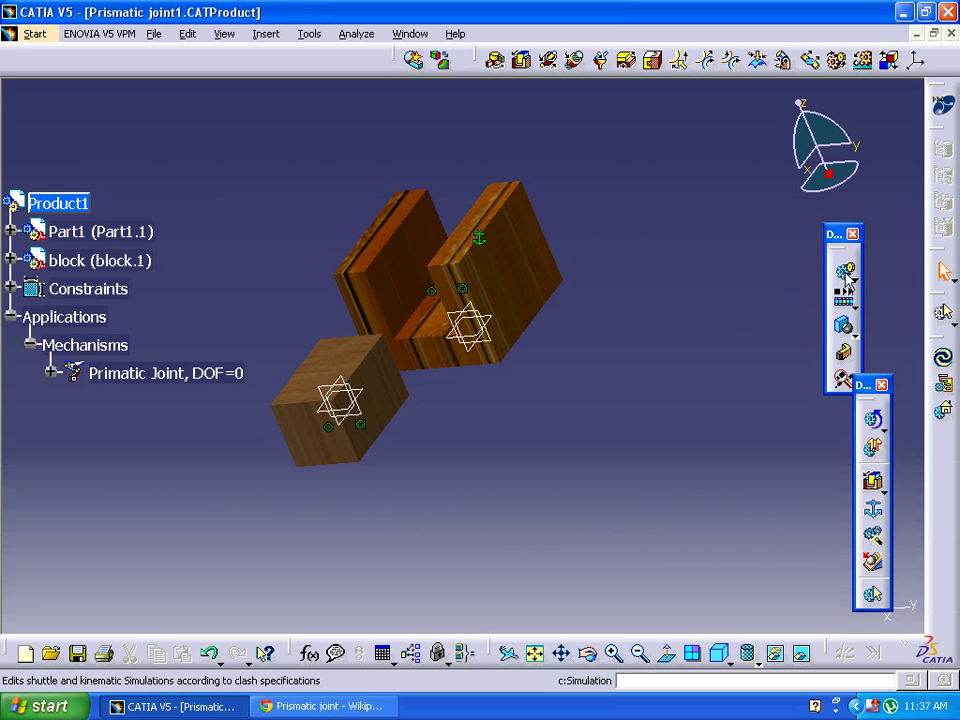
pyautogui.click(11, 316)
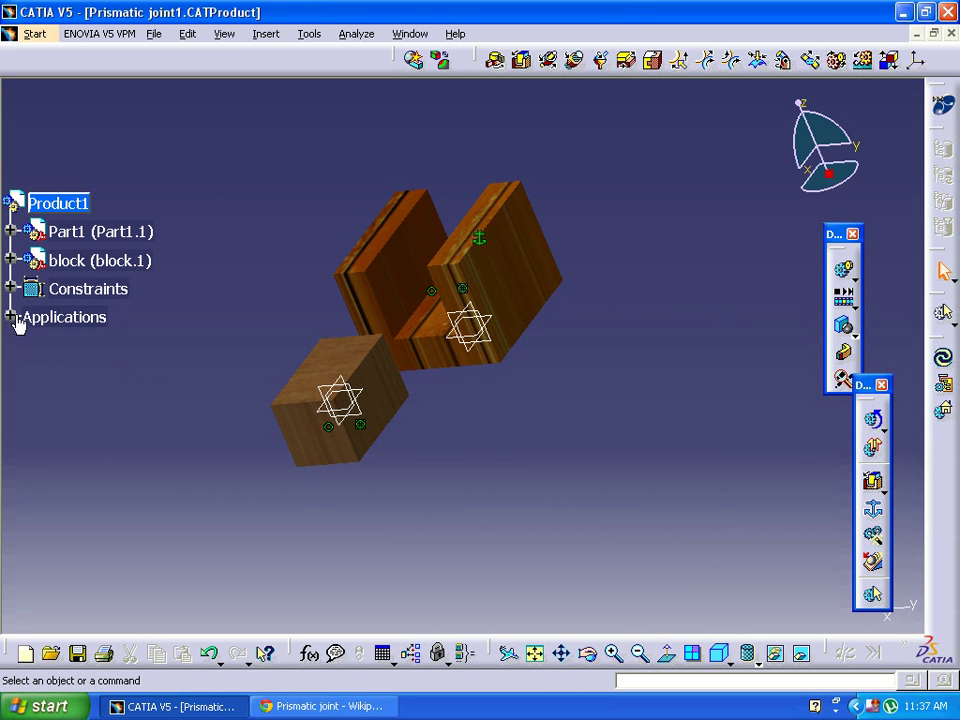
# Start a simulation of Primatic Joint and slide the block to the -100 end
pyautogui.click(843, 269)
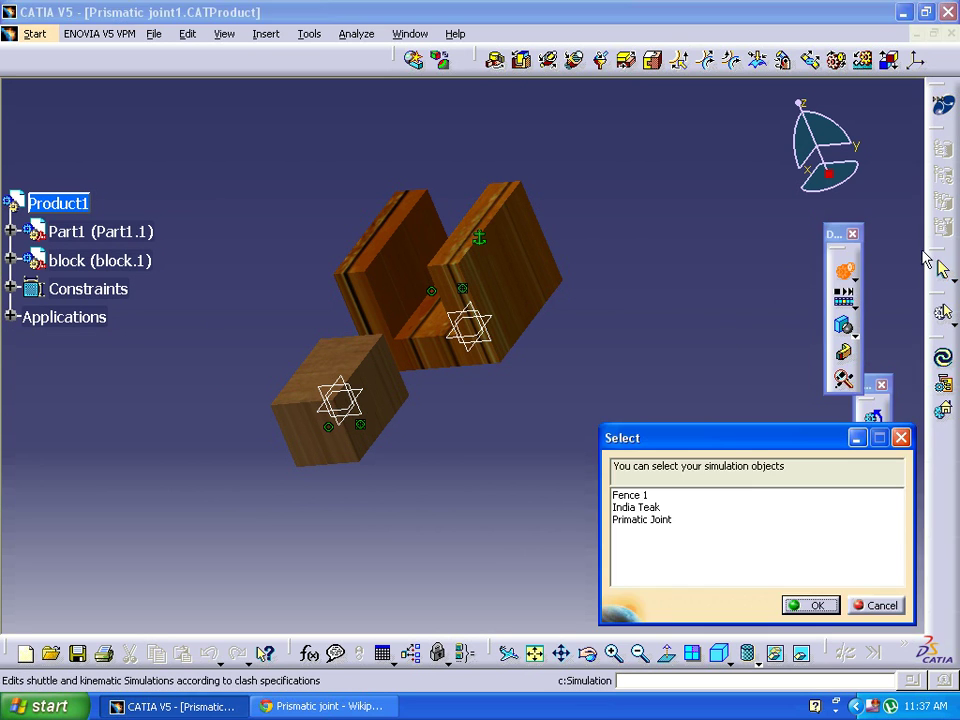
pyautogui.click(668, 519)
pyautogui.click(808, 605)
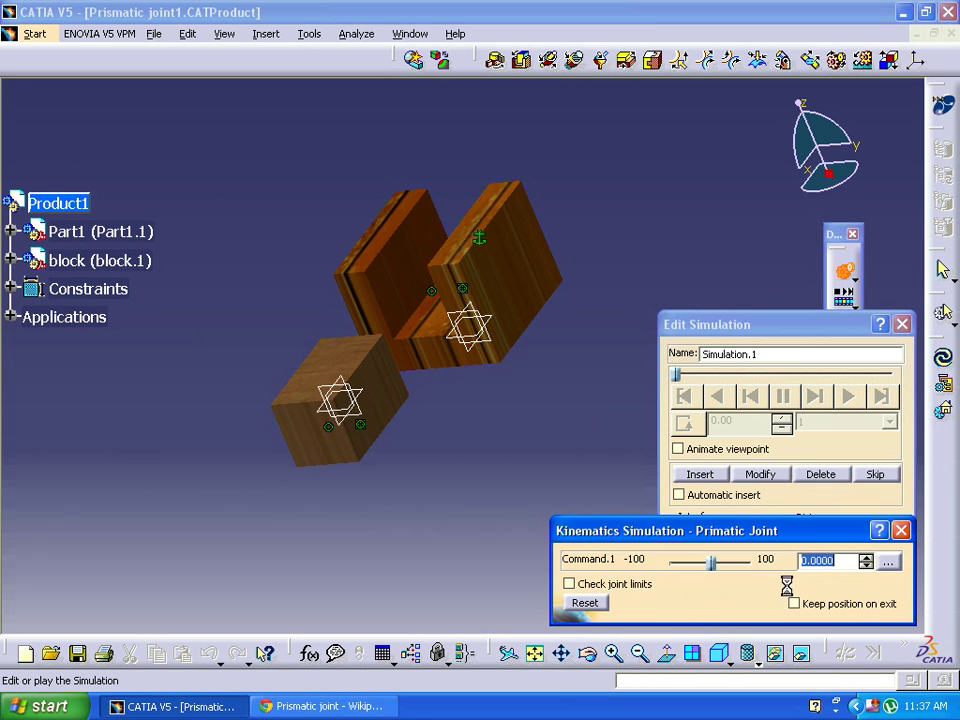
pyautogui.moveTo(715, 568); pyautogui.dragTo(604, 575)
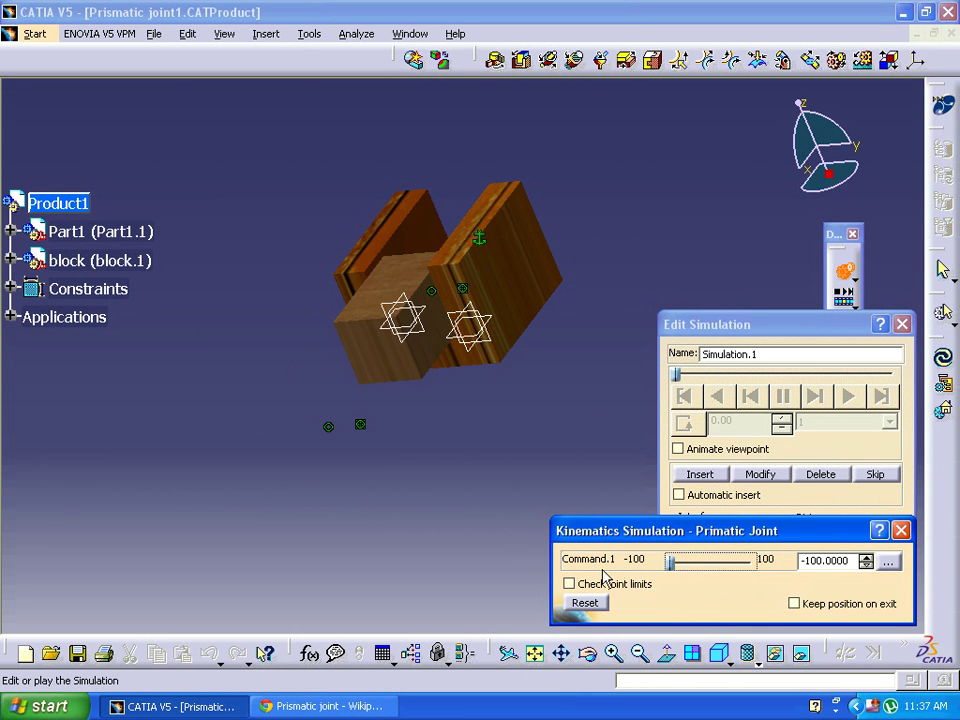
# Widen Command.1's range to -300…100 and slide the block out to -300
pyautogui.click(887, 562)
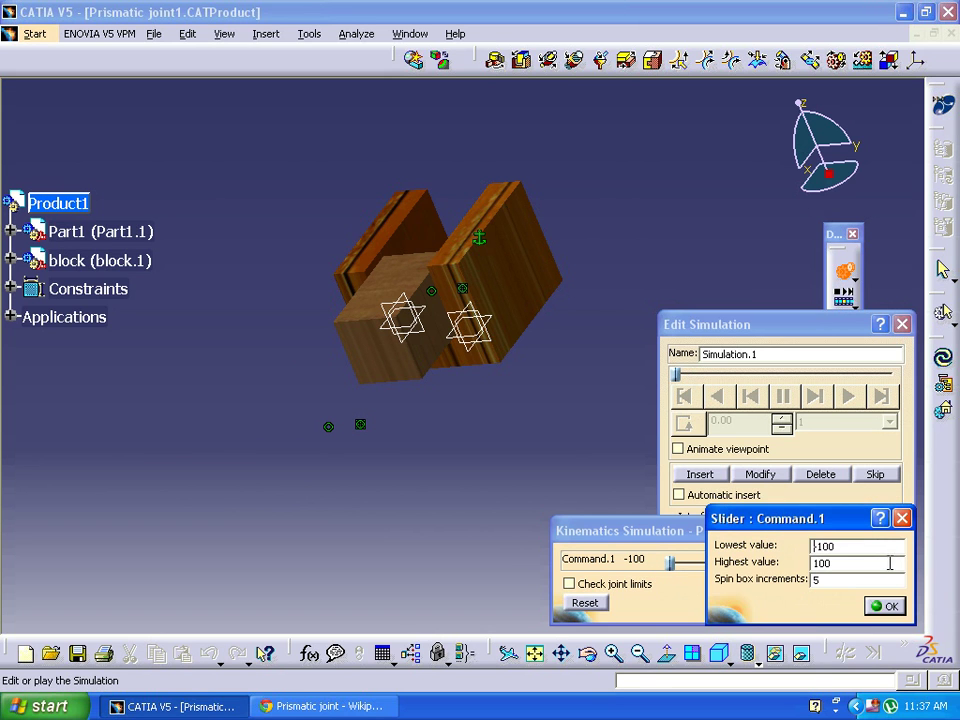
pyautogui.doubleClick(849, 547)
pyautogui.write('-')
pyautogui.click(884, 606)
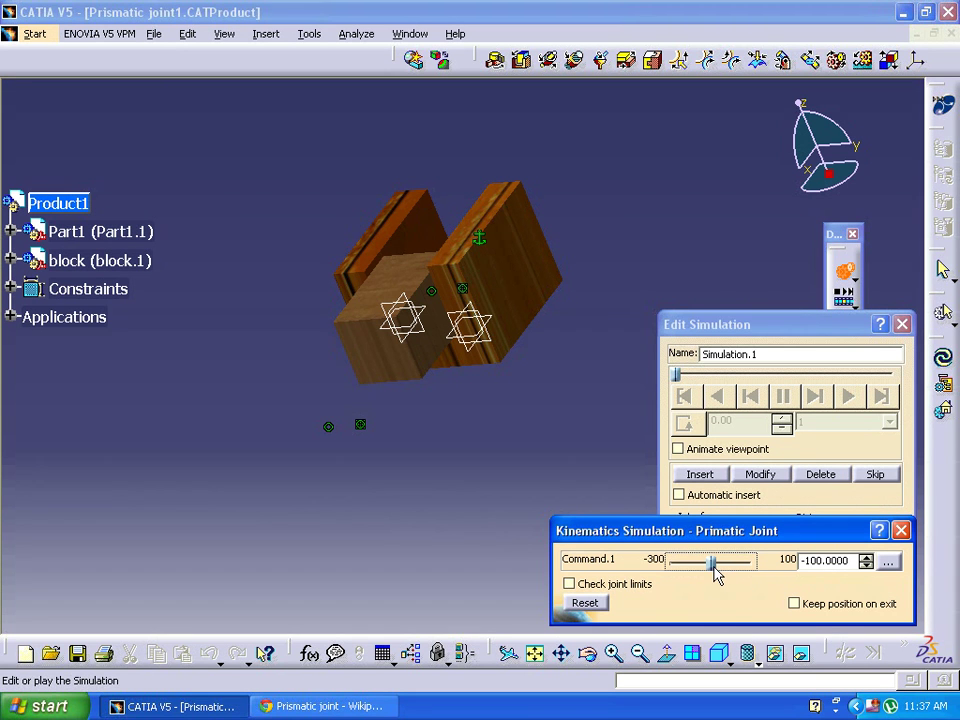
pyautogui.moveTo(713, 566); pyautogui.dragTo(666, 566)
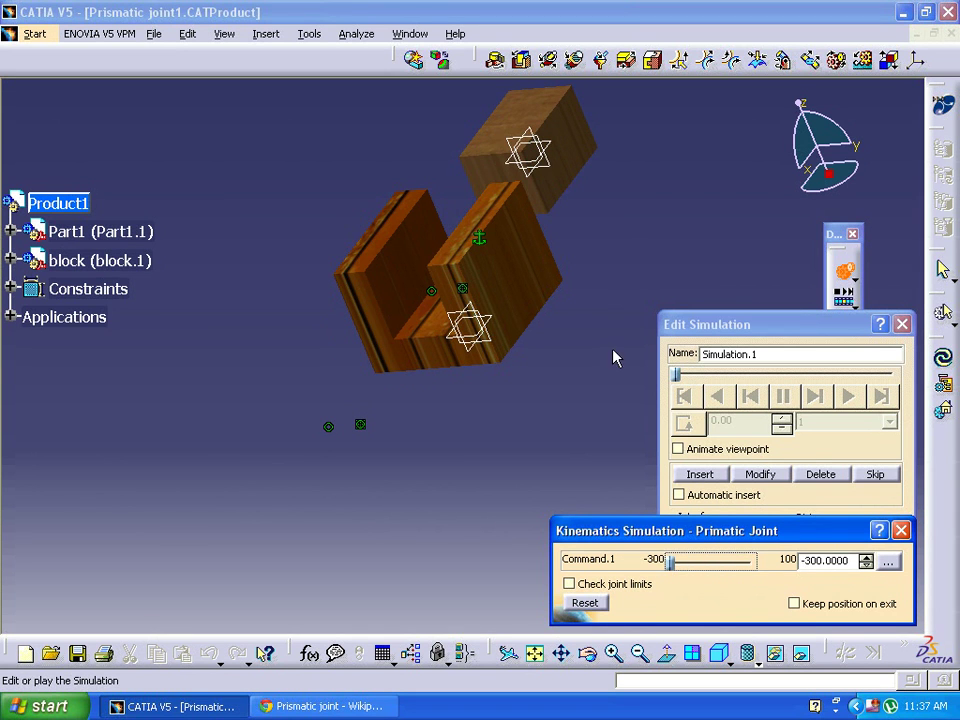
pyautogui.moveTo(612, 350); pyautogui.dragTo(551, 516, button='middle')
pyautogui.moveTo(621, 377); pyautogui.dragTo(487, 500, button='middle')
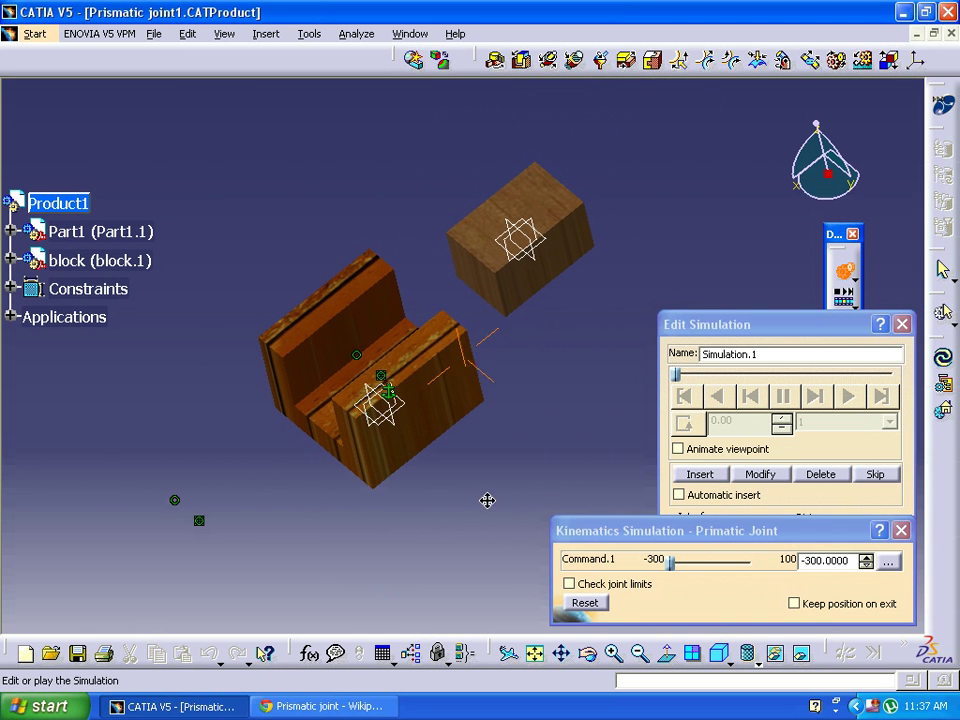
# Record the current position, set loop mode with a 0.02 step, and play Simulation.1 forward
pyautogui.click(700, 474)
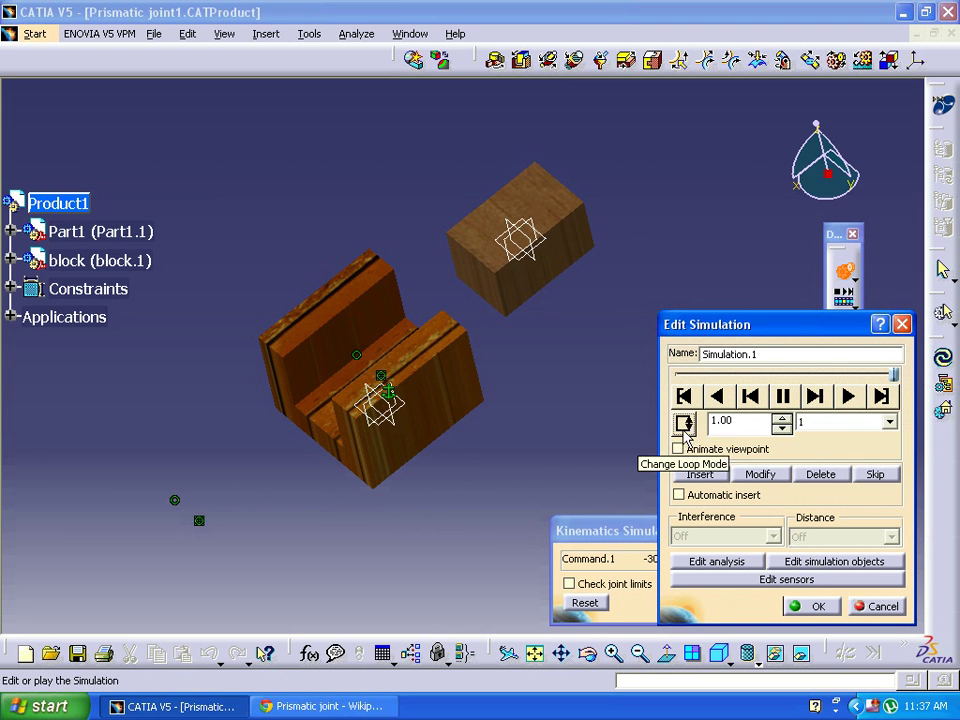
pyautogui.click(685, 424)
pyautogui.click(852, 424)
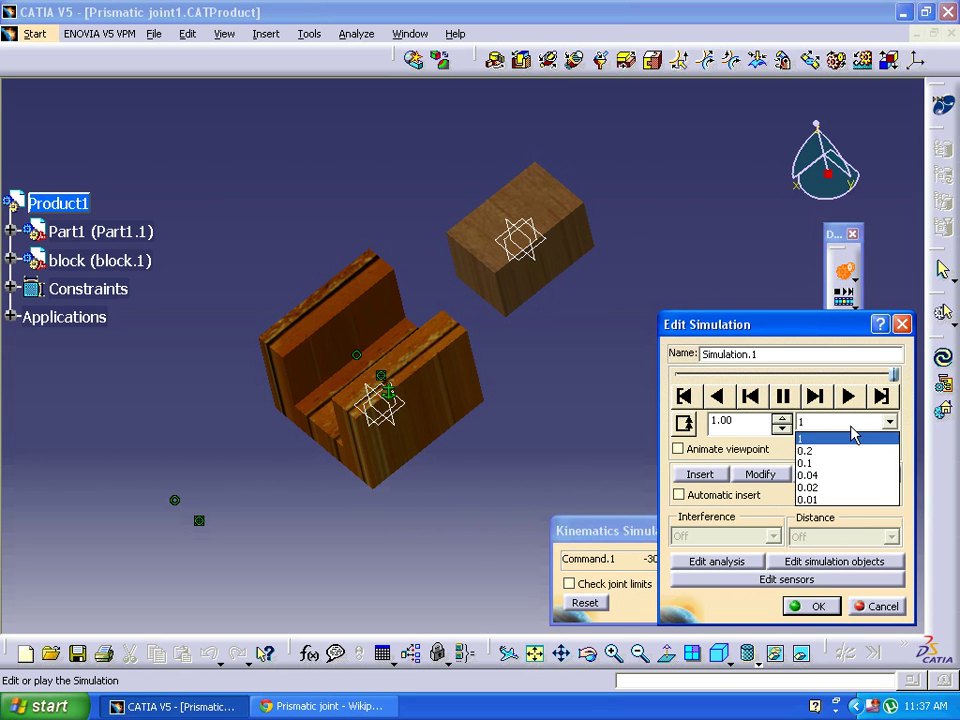
pyautogui.click(805, 487)
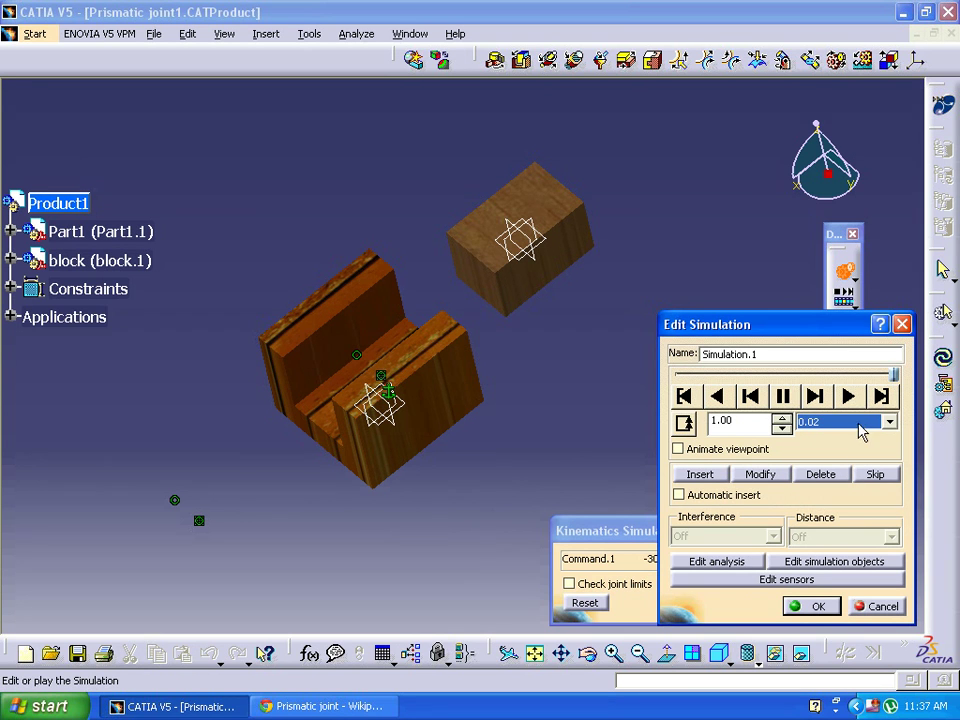
pyautogui.click(849, 397)
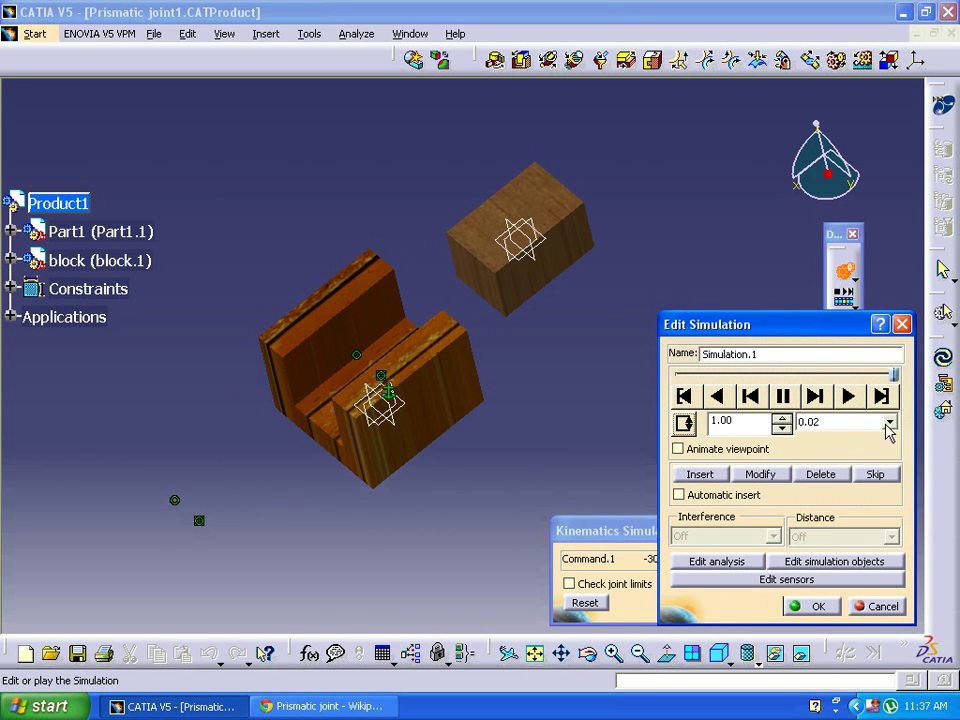
pyautogui.click(848, 397)
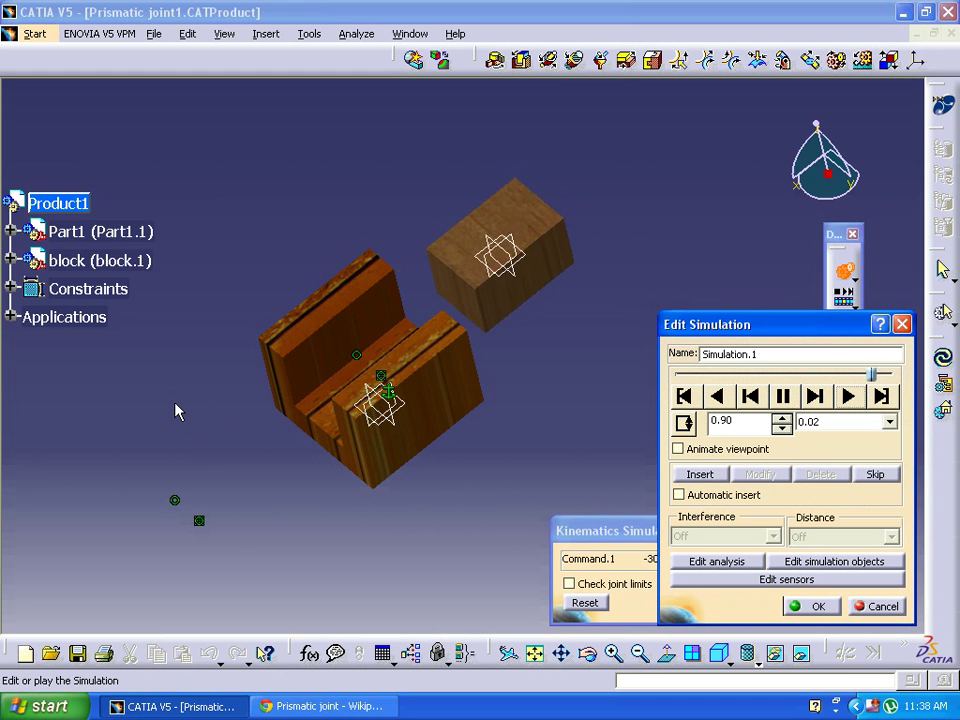
pyautogui.moveTo(177, 412); pyautogui.dragTo(284, 390, button='middle')
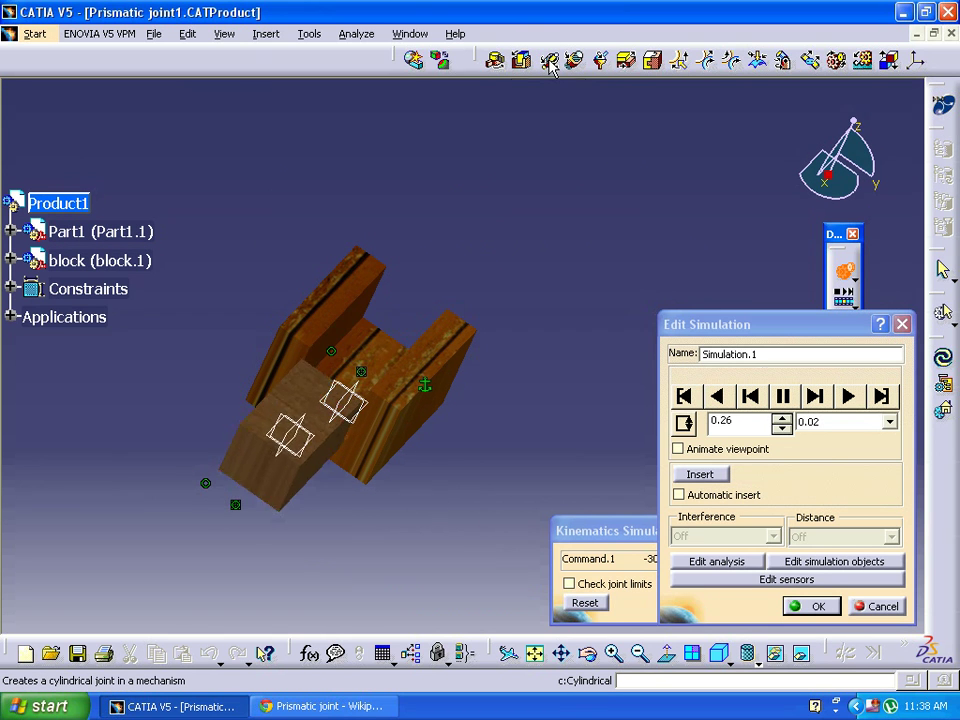